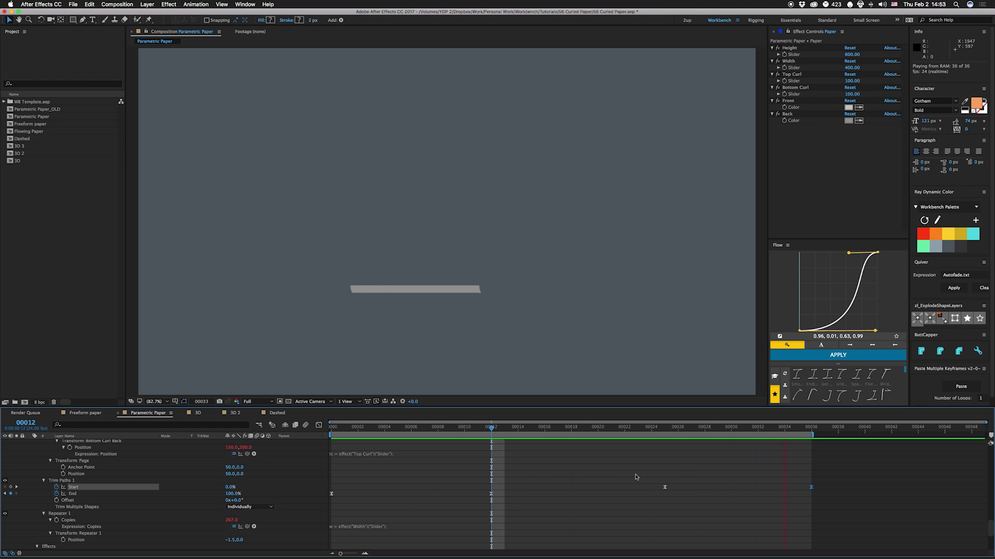
key(space)
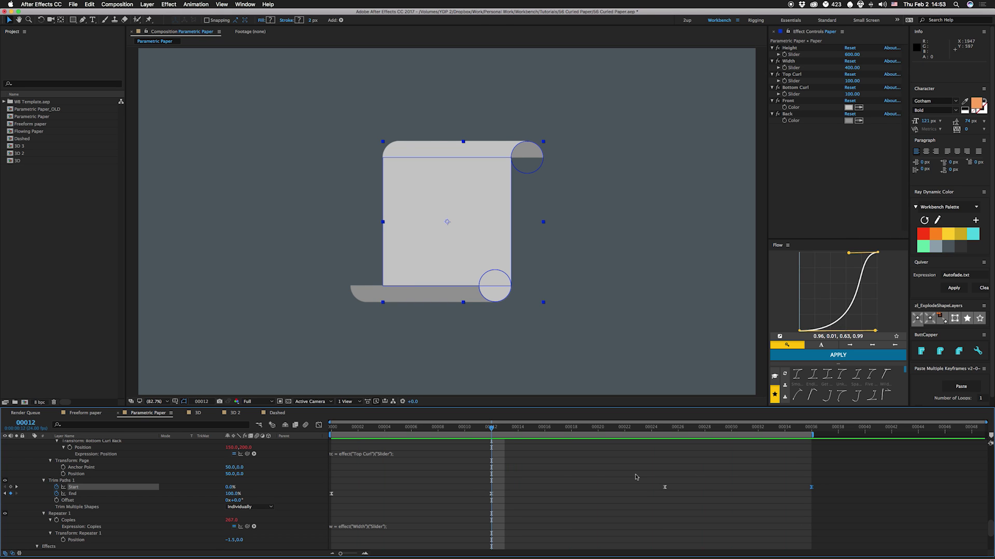
key(space)
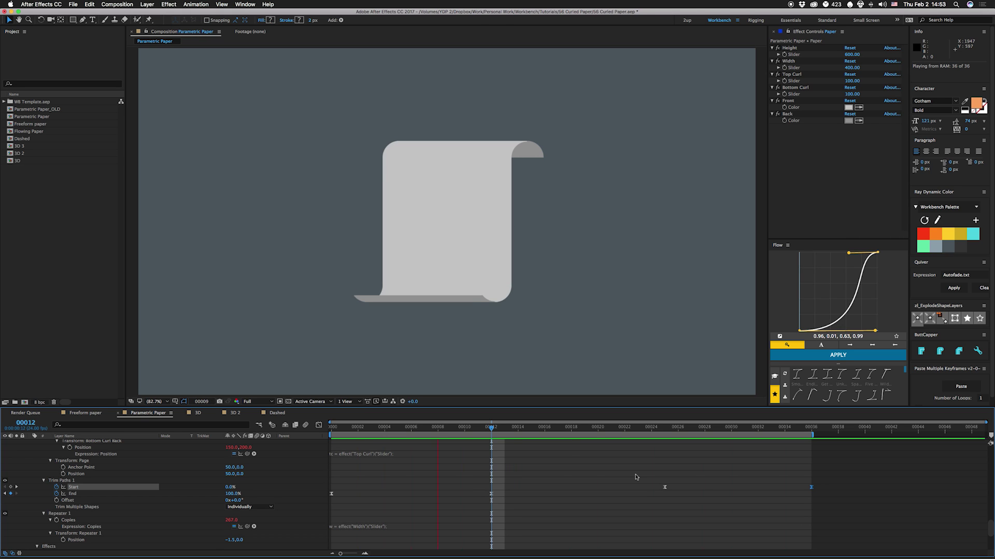
key(space)
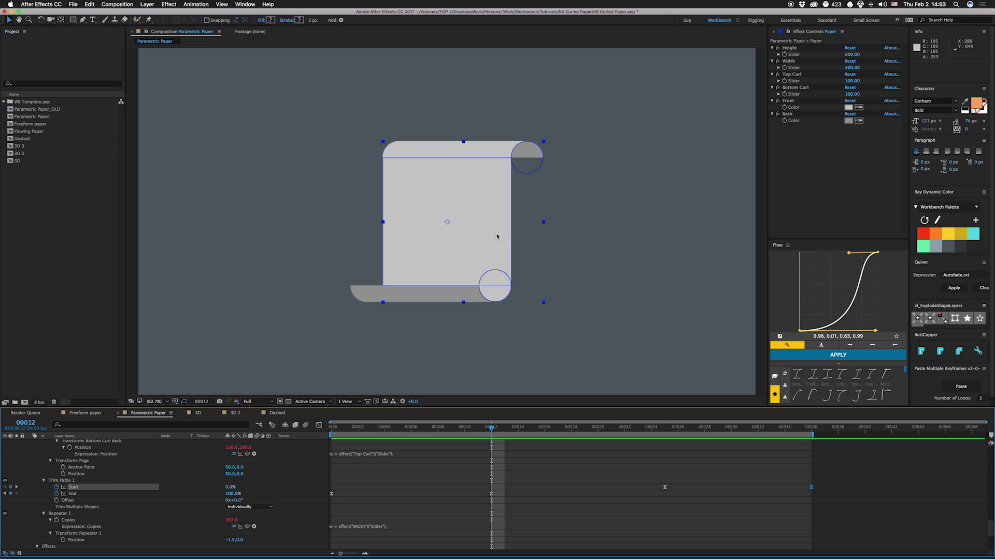
Step: Hide Repeater 1 so only the curl outline shows, then deselect the paper layer
scroll(26, 496, down, 2)
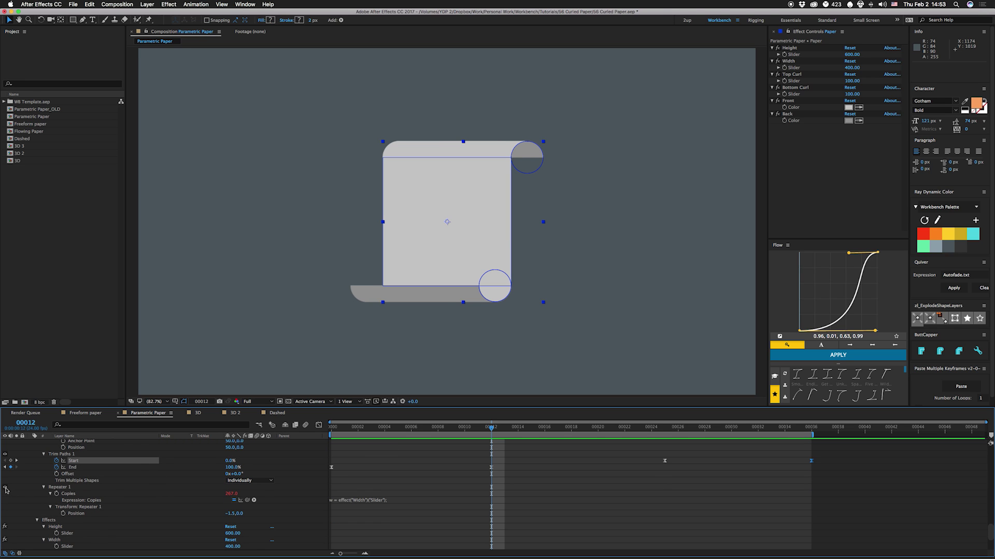
click(5, 487)
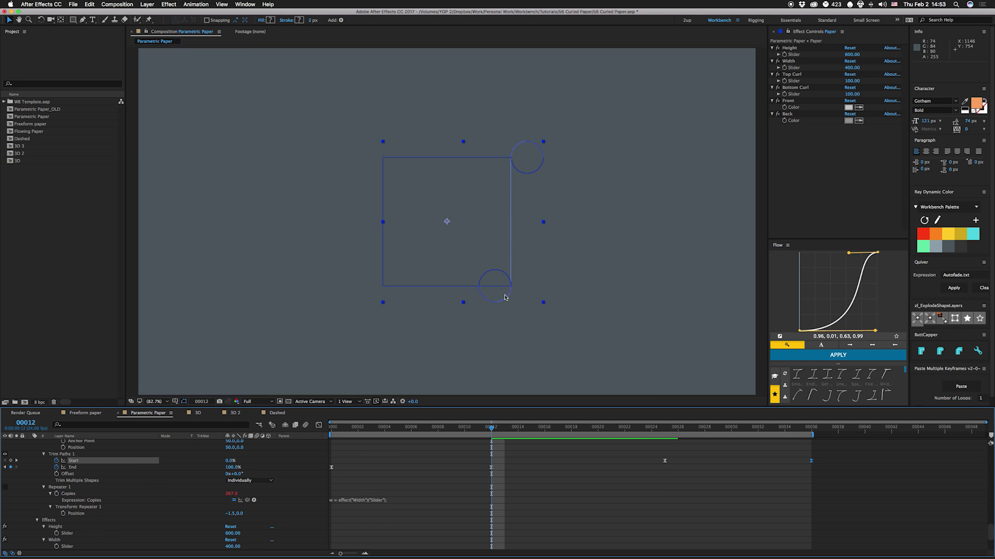
click(33, 476)
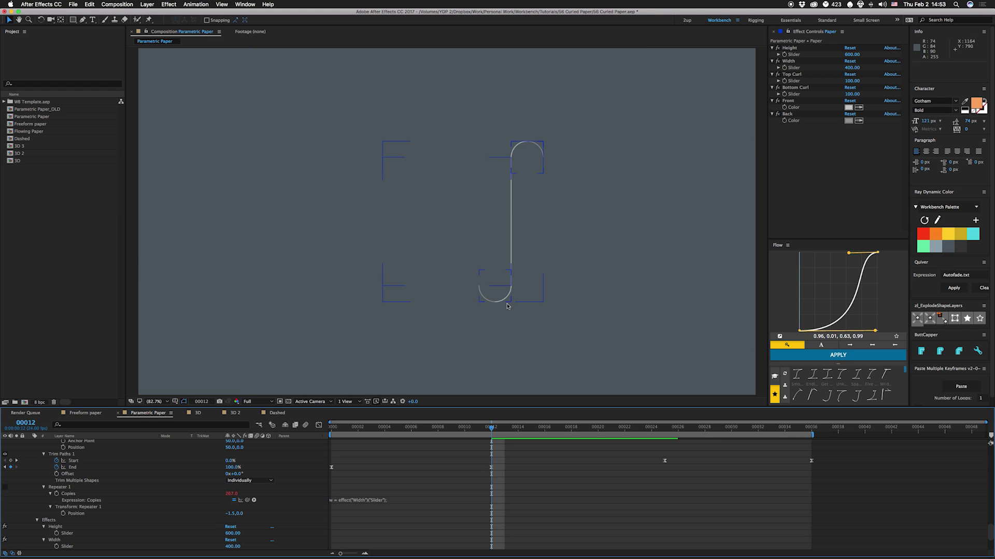
click(471, 290)
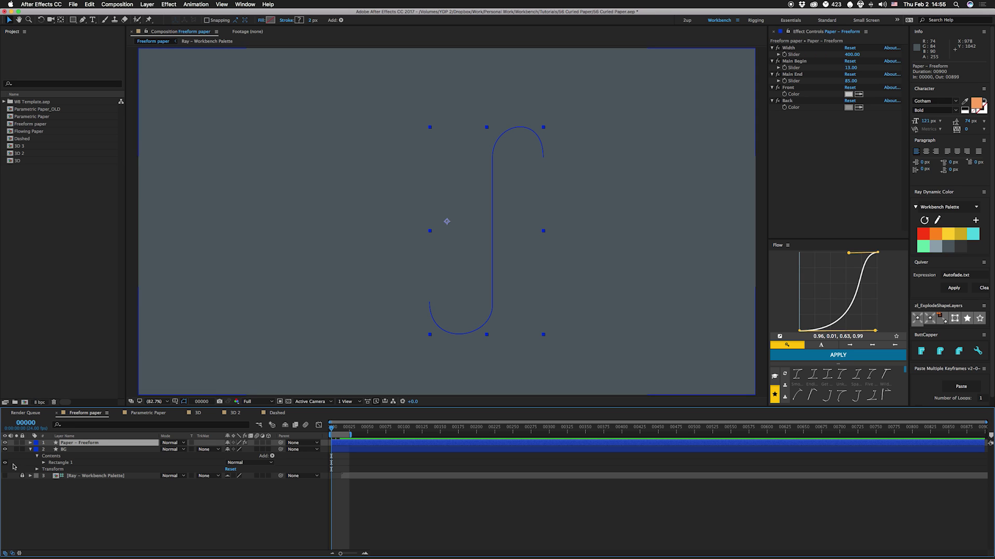
Step: Expand the Paper – Freeform layer's contents down to its Trim Paths 2 Start/End expressions
click(29, 445)
click(342, 429)
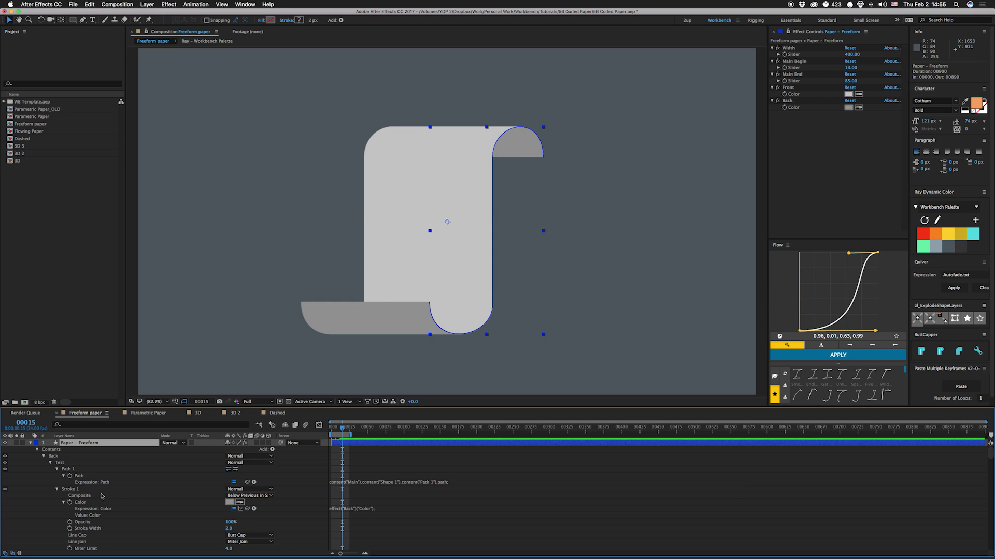
scroll(102, 496, down, 10)
scroll(153, 484, down, 3)
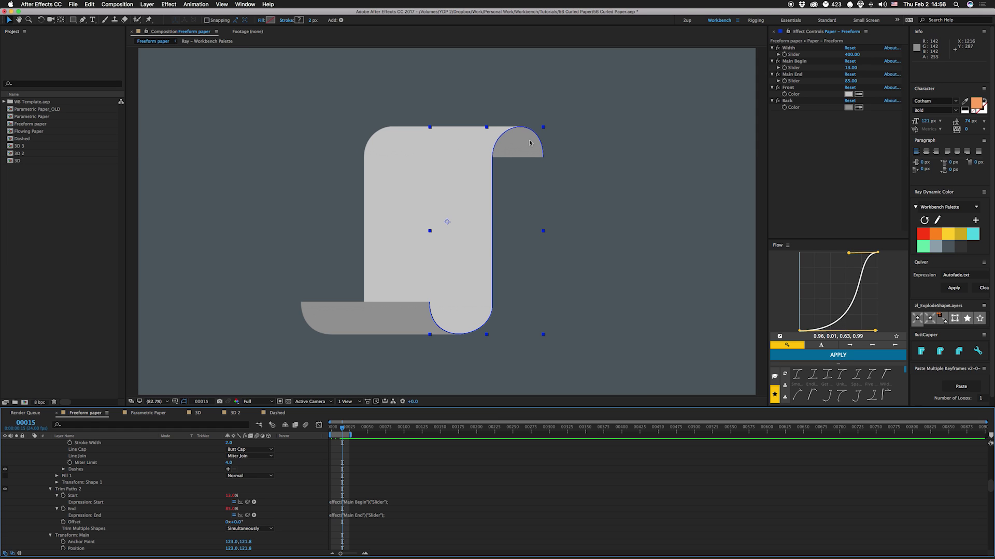
click(463, 241)
Step: Preview the freeform animation, then preview the 3D composition from frame 40
key(space)
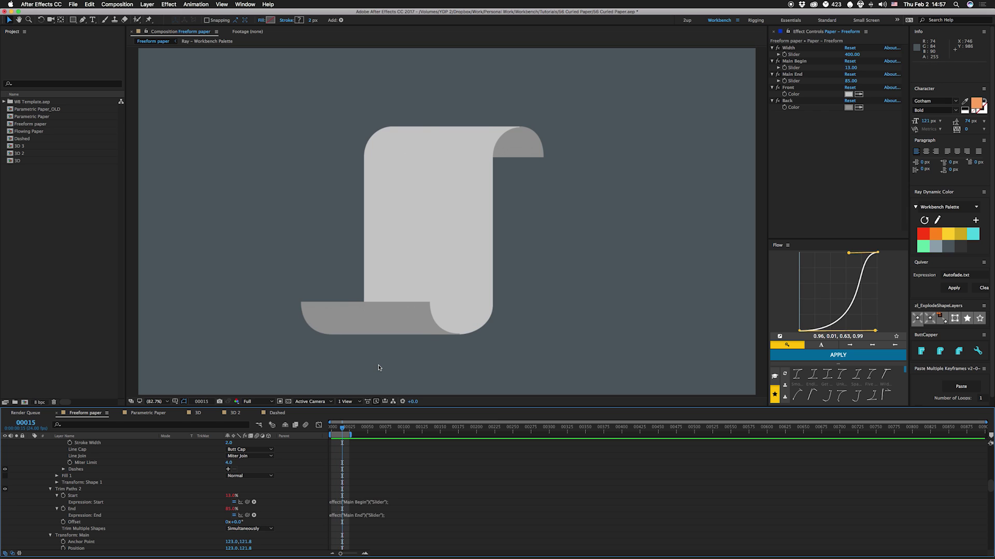
key(space)
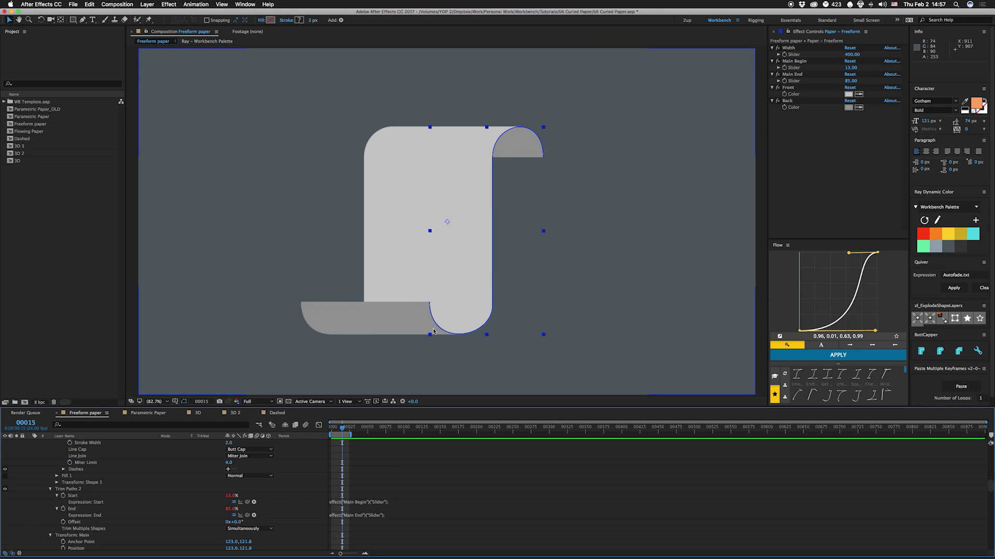
click(197, 413)
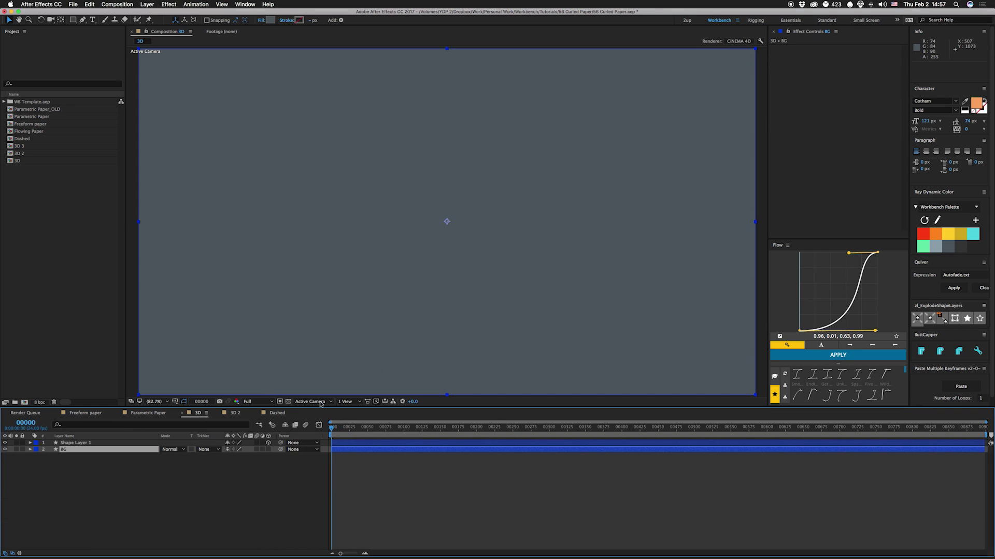
drag(334, 428, 361, 428)
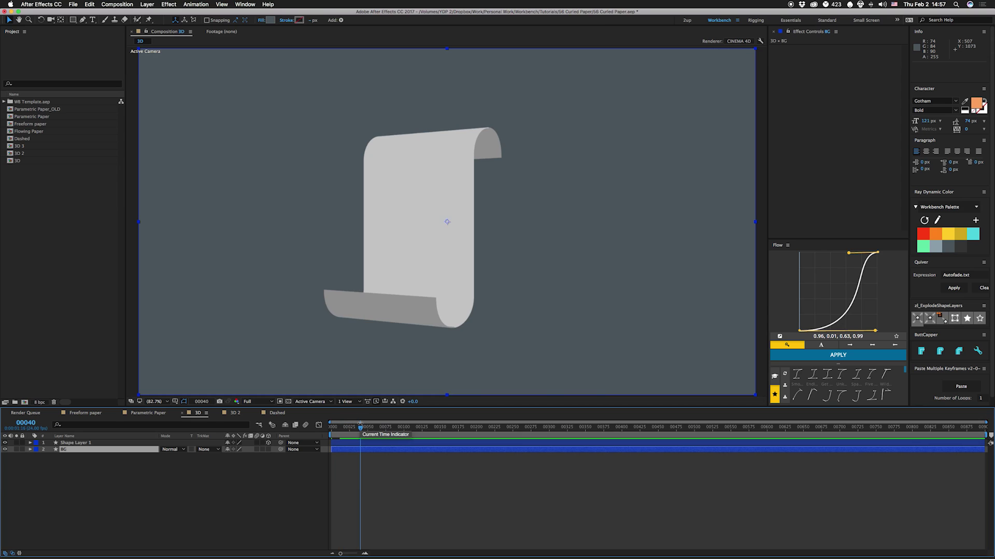
key(space)
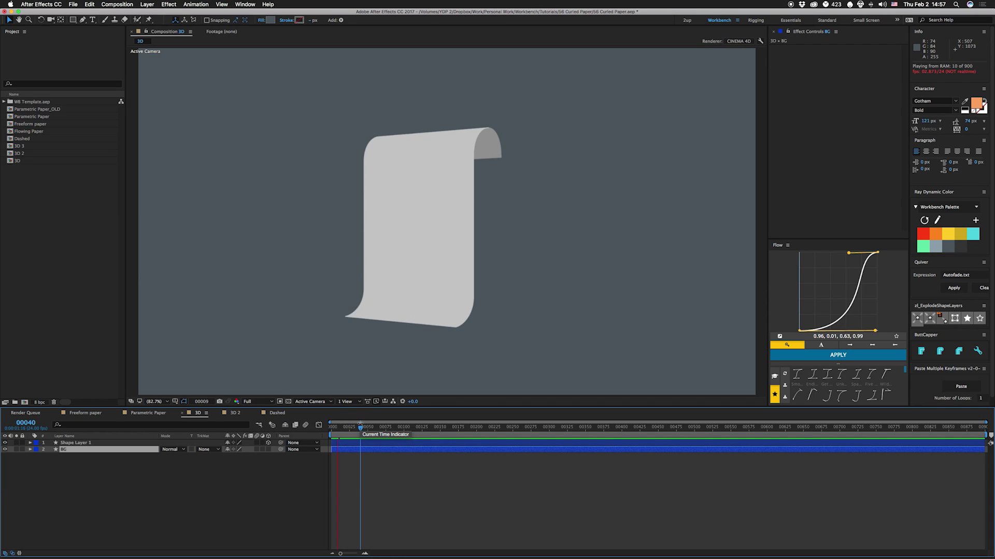
Step: Rotate Shape Layer 1 around its Y axis, then bring up the 3D 2 composition
click(76, 443)
key(r)
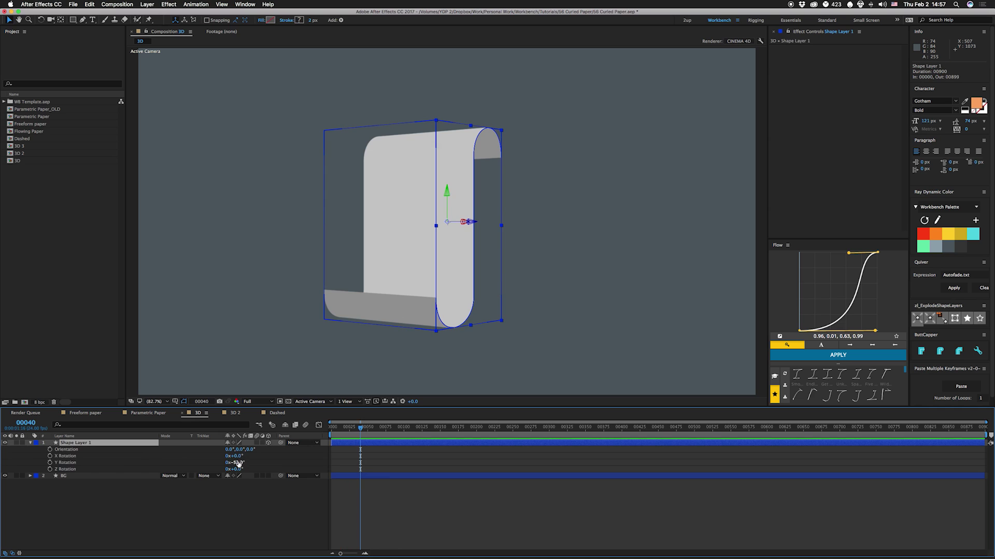
drag(237, 463, 214, 463)
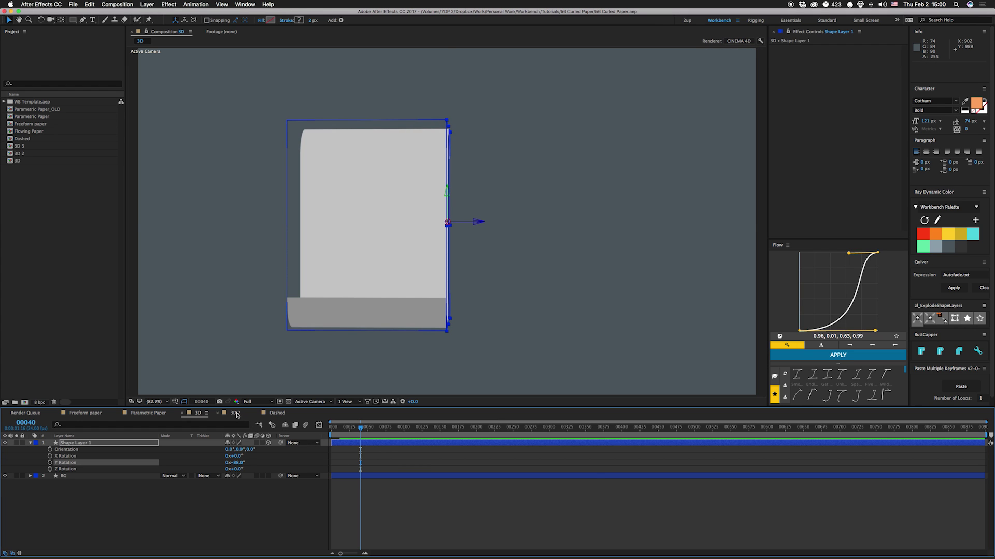
click(235, 414)
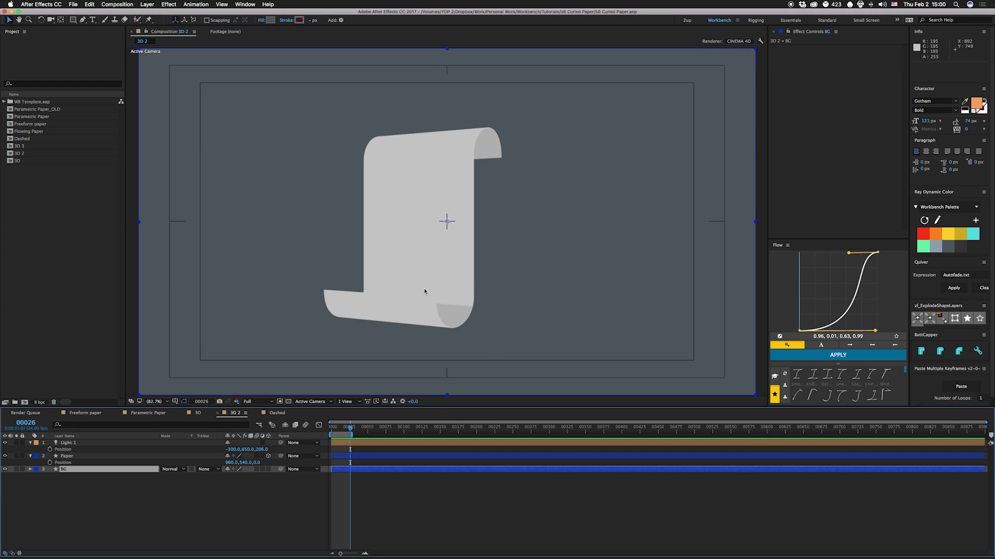
key(space)
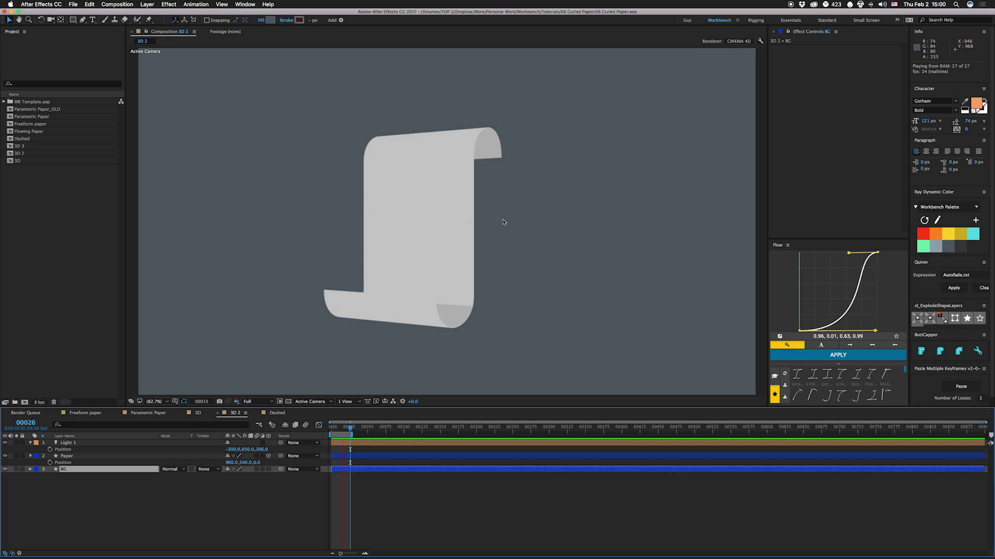
click(338, 429)
drag(337, 429, 341, 427)
Step: View the Dashed composition, then return to Parametric Paper
click(277, 413)
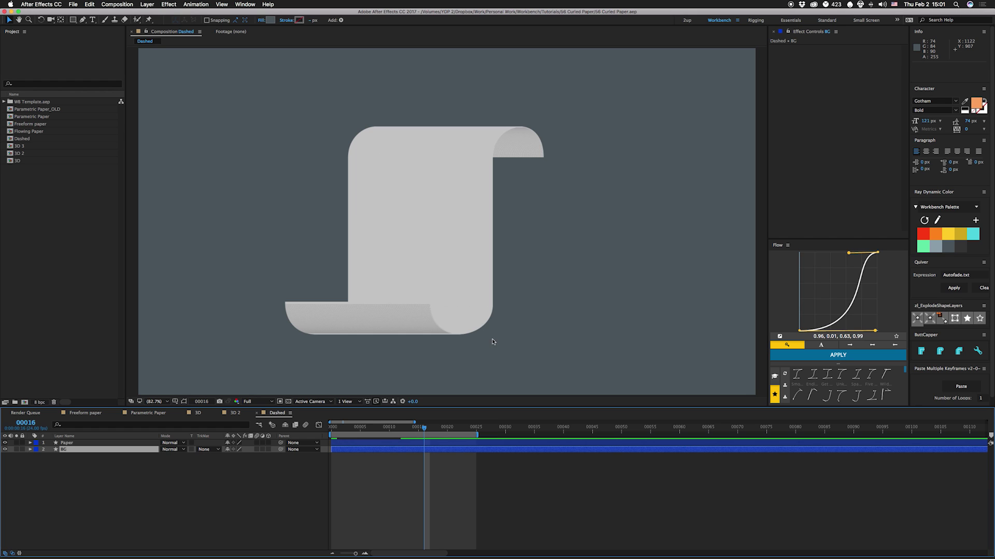
click(148, 413)
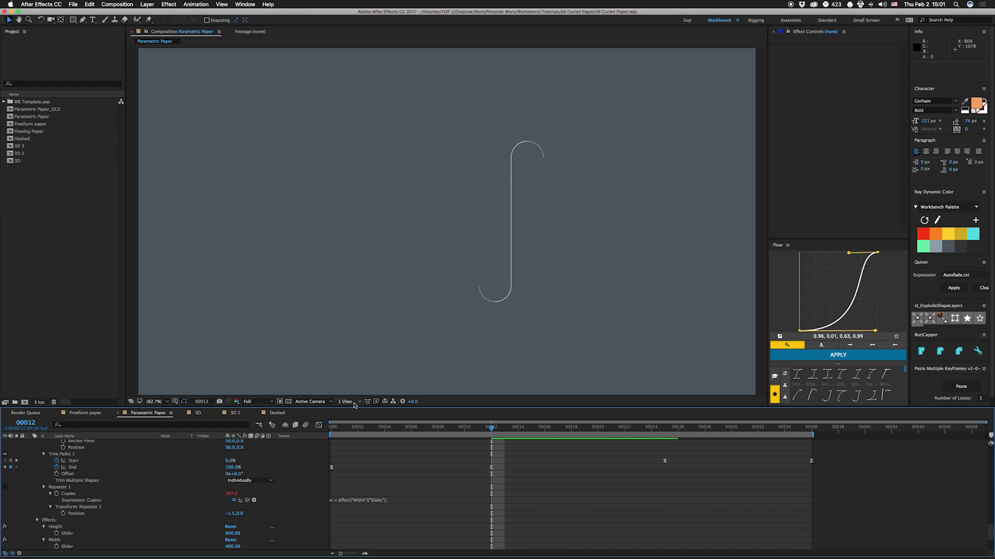
Step: Set the Paper sliders to Height 741, Width 288, Top Curl 211, Bottom Curl 49, and preview
scroll(86, 461, up, 5)
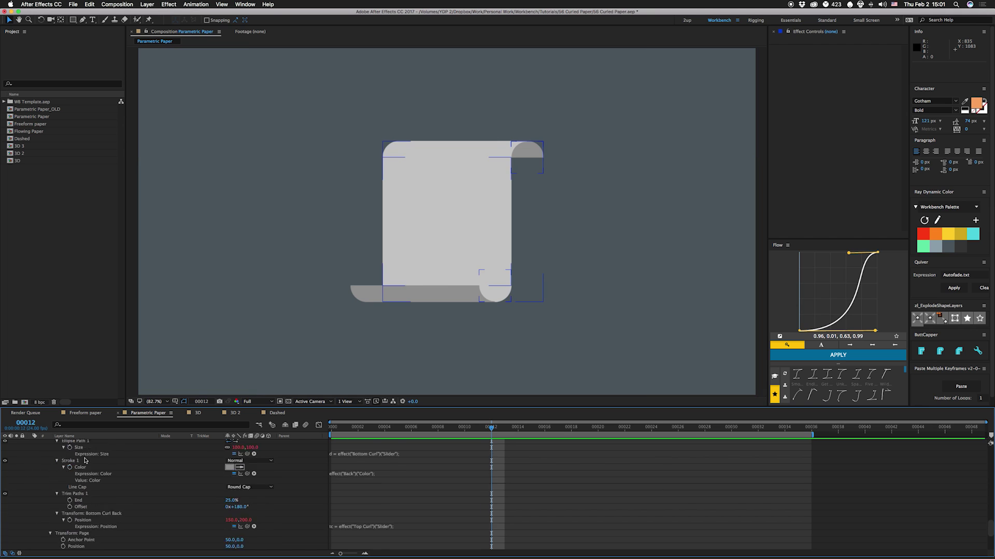
scroll(86, 460, up, 5)
click(81, 443)
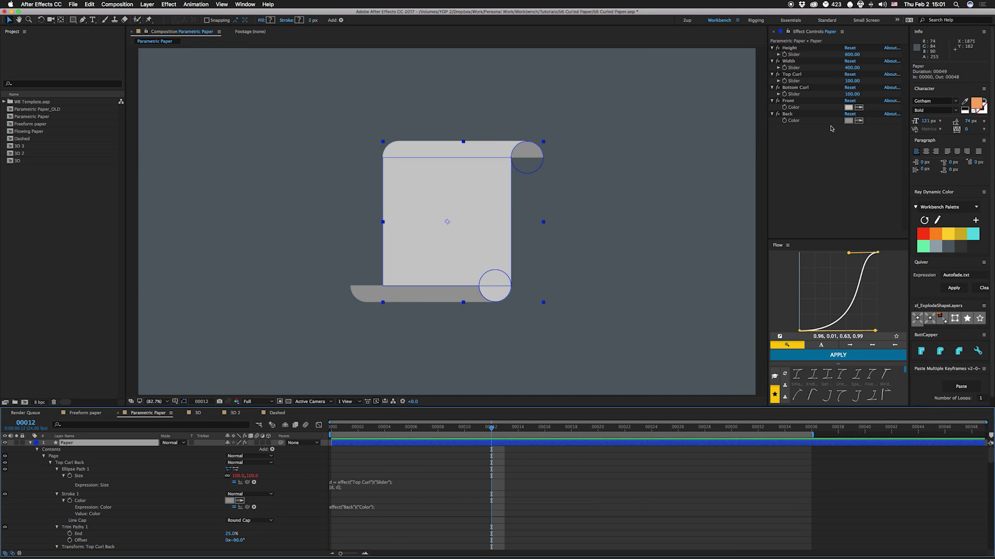
drag(846, 54, 839, 96)
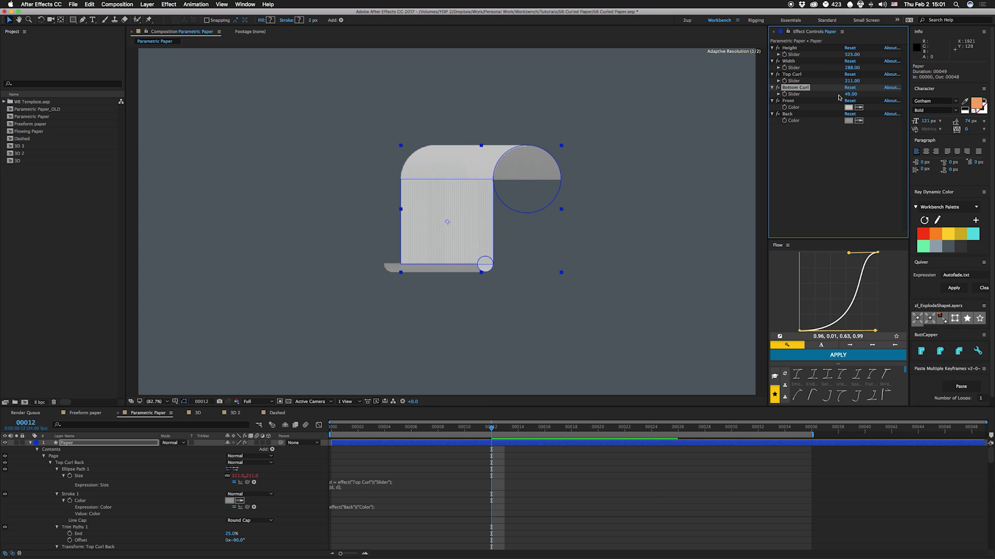
drag(851, 54, 931, 52)
key(space)
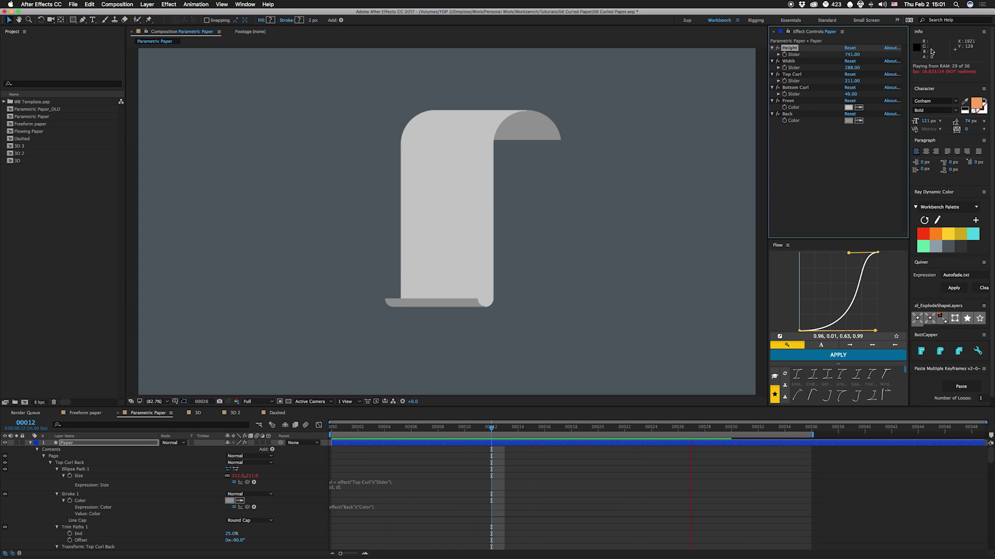